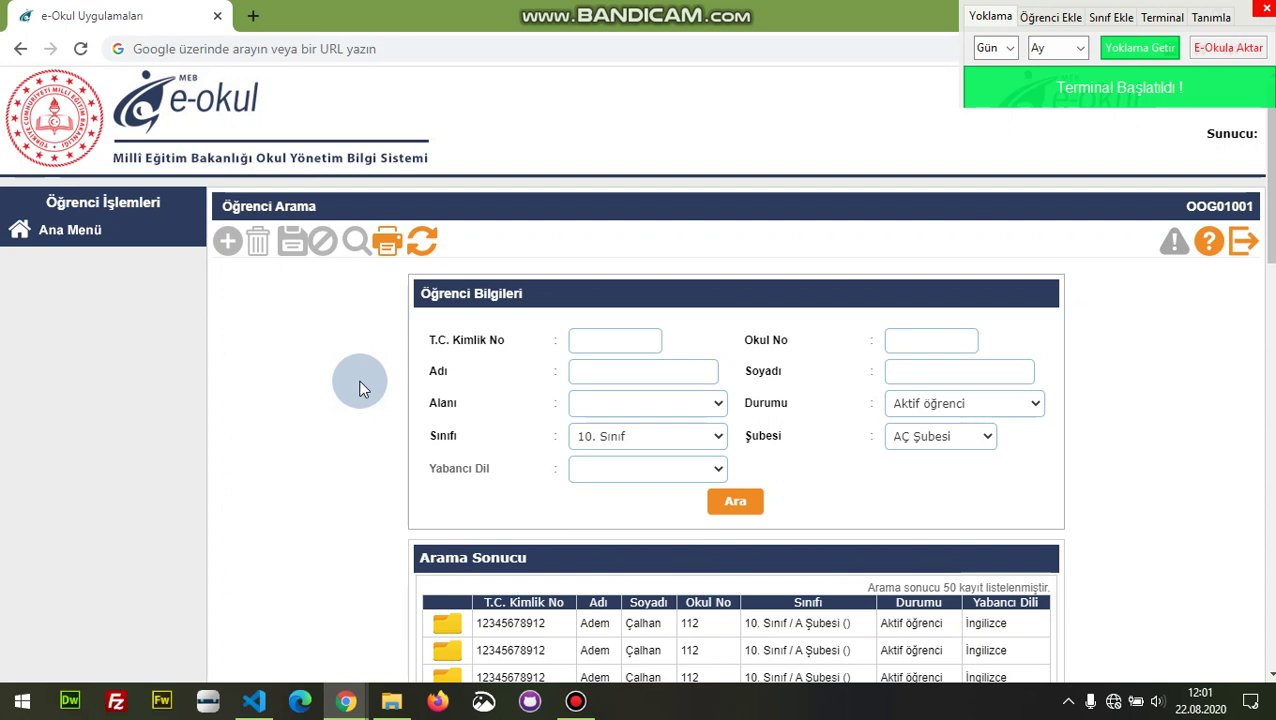
Step: Show the Terminal scanning controls for class 10-AÇ beside the 50-record results list
{"action": "scroll", "coordinate": [322, 390], "scroll_direction": "down", "scroll_amount": 1}
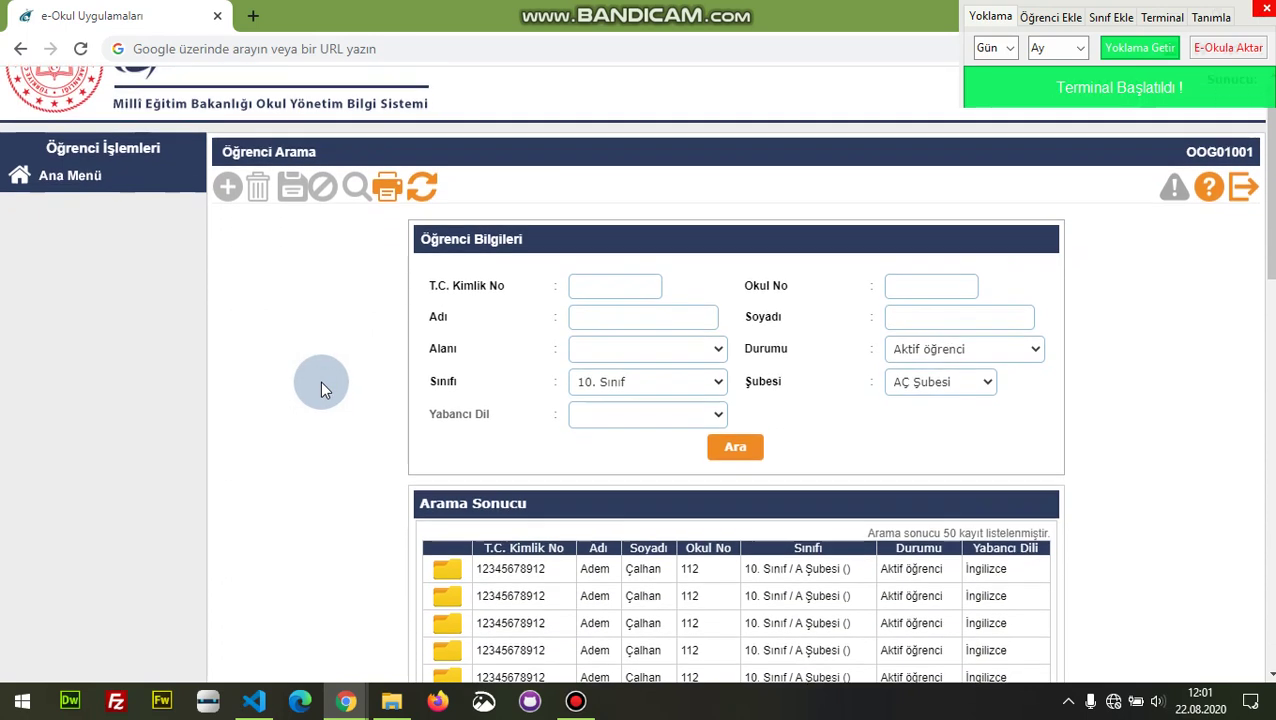
{"action": "scroll", "coordinate": [322, 384], "scroll_direction": "down", "scroll_amount": 2}
{"action": "scroll", "coordinate": [322, 384], "scroll_direction": "down", "scroll_amount": 2}
{"action": "scroll", "coordinate": [322, 384], "scroll_direction": "up", "scroll_amount": 2}
{"action": "scroll", "coordinate": [322, 384], "scroll_direction": "up", "scroll_amount": 2}
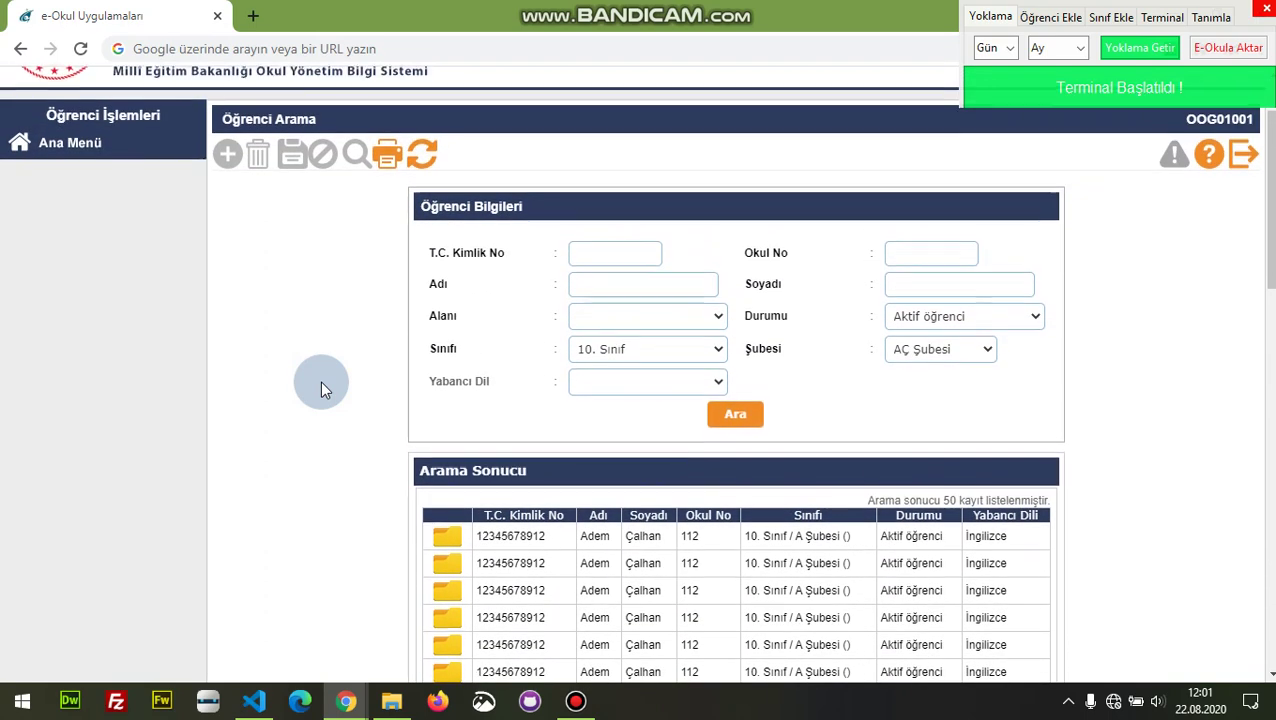
{"action": "scroll", "coordinate": [321, 389], "scroll_direction": "up", "scroll_amount": 2}
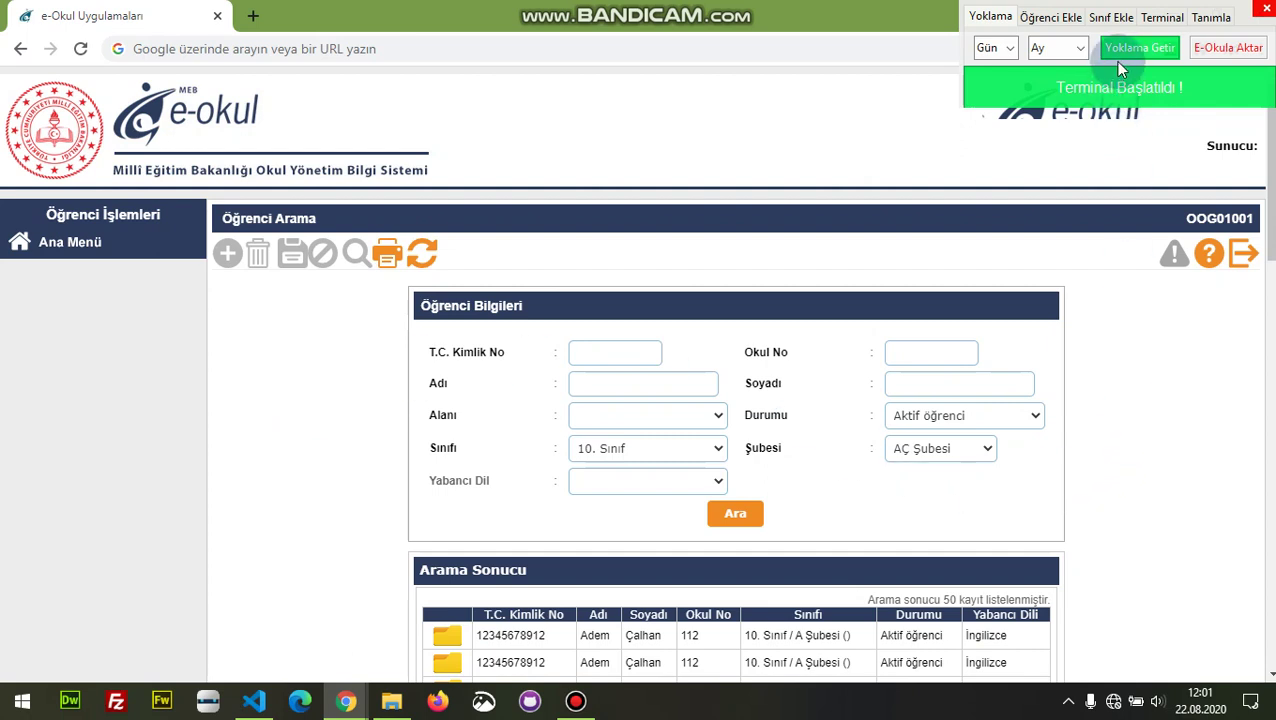
{"action": "left_click", "coordinate": [1160, 18]}
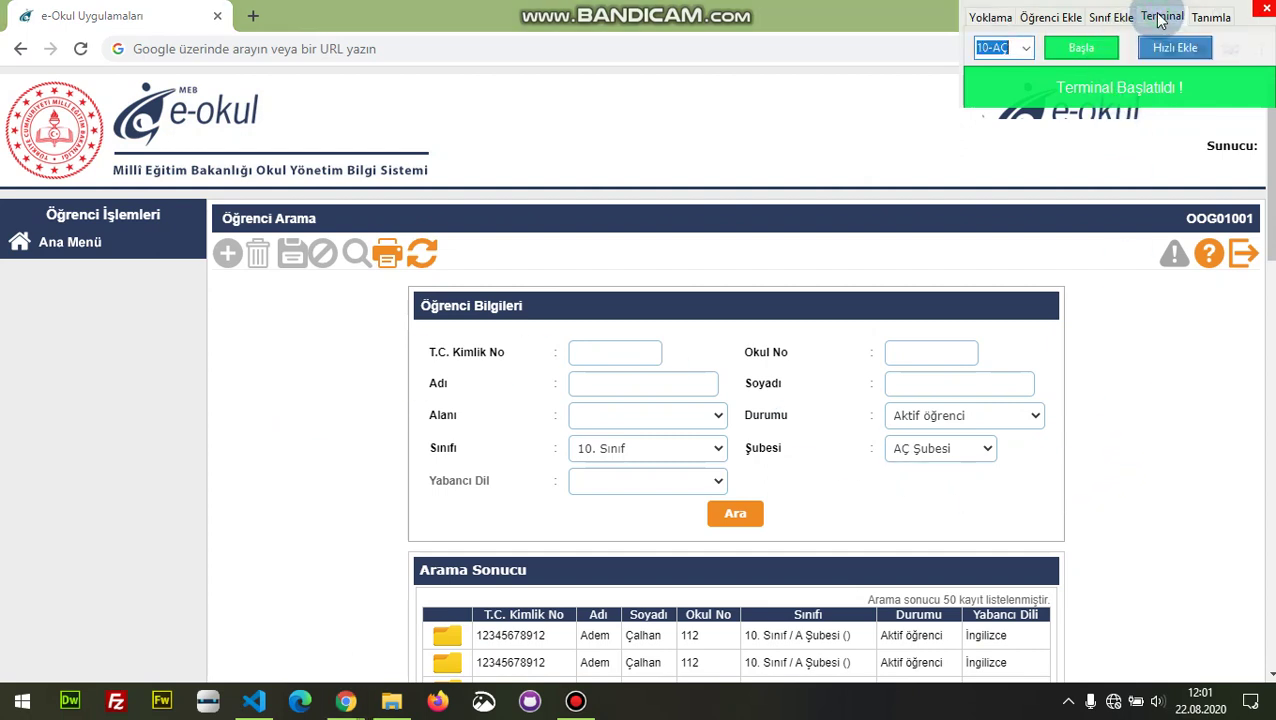
{"action": "scroll", "coordinate": [1092, 414], "scroll_direction": "down", "scroll_amount": 3}
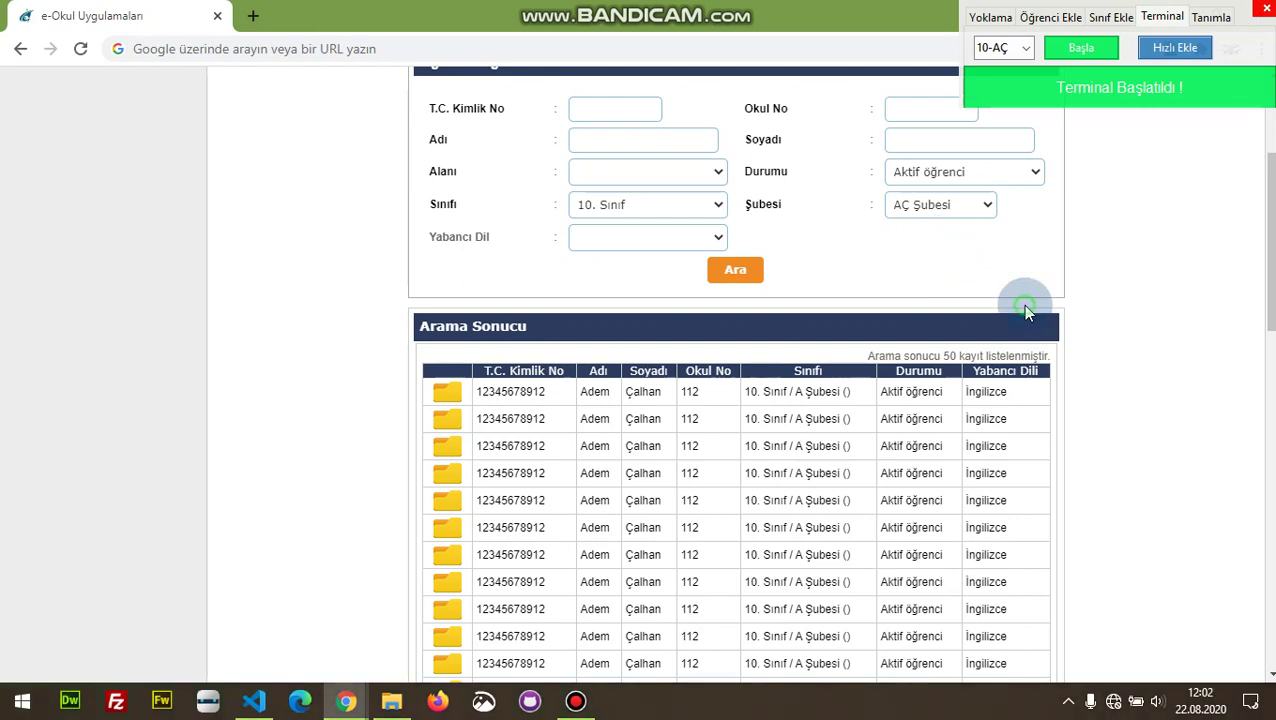
{"action": "scroll", "coordinate": [1025, 308], "scroll_direction": "up", "scroll_amount": 2}
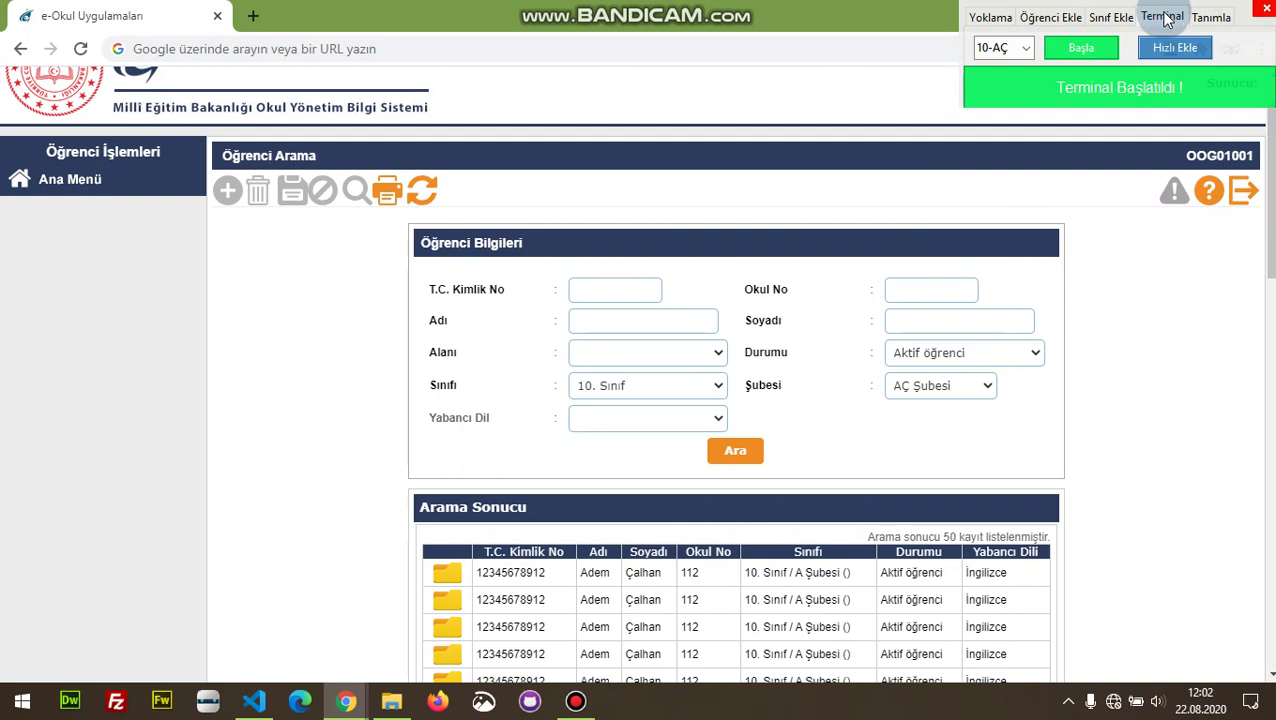
Step: Keep 10-AÇ as the scan class, start the scan and run Hızlı Ekle
{"action": "left_click", "coordinate": [1018, 50]}
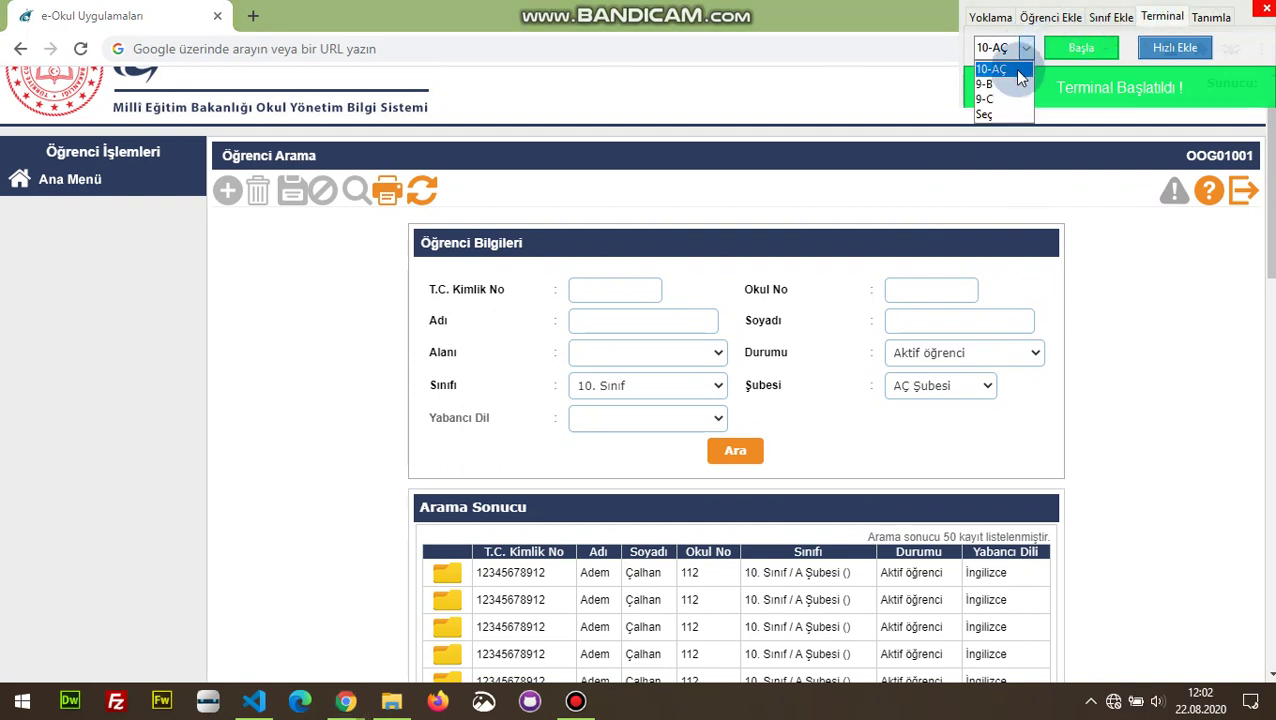
{"action": "left_click", "coordinate": [1018, 73]}
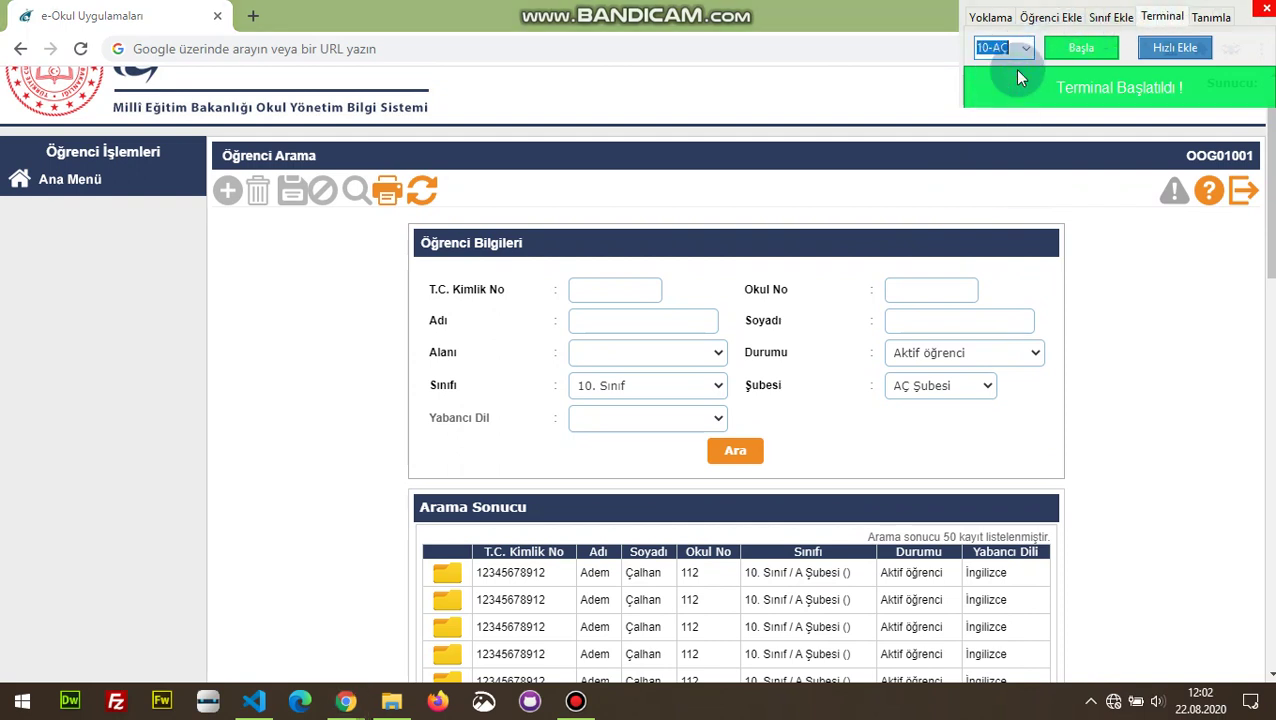
{"action": "left_click", "coordinate": [1082, 50]}
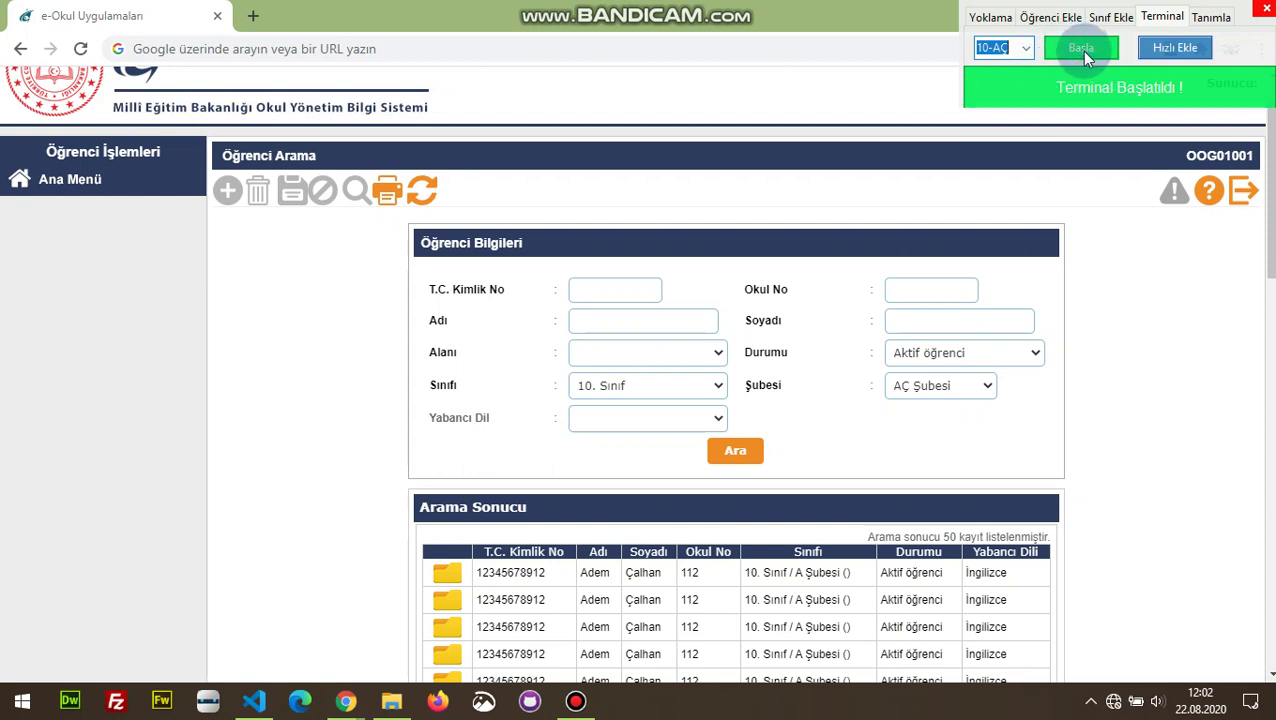
{"action": "left_click", "coordinate": [1195, 49]}
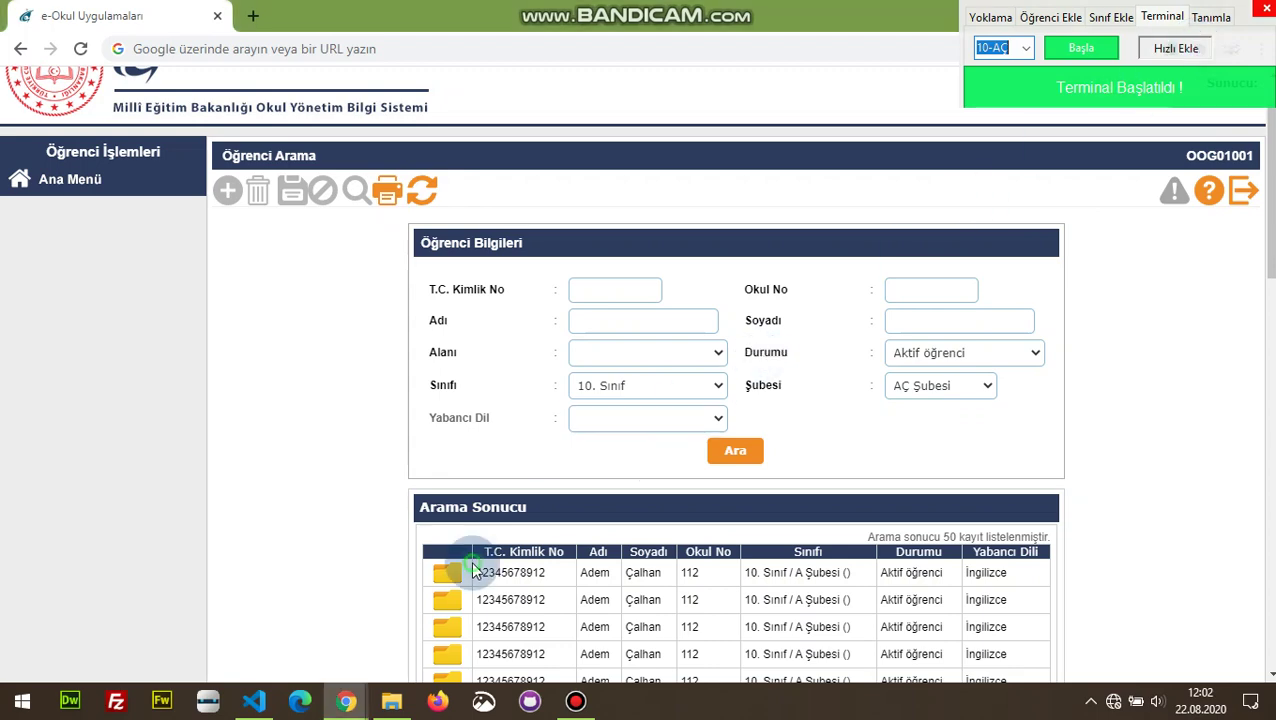
Step: Select every student row down to the last one and finish the scan
{"action": "left_click_drag", "start_coordinate": [460, 562], "coordinate": [728, 627]}
{"action": "scroll", "coordinate": [728, 627], "scroll_direction": "down", "scroll_amount": 5}
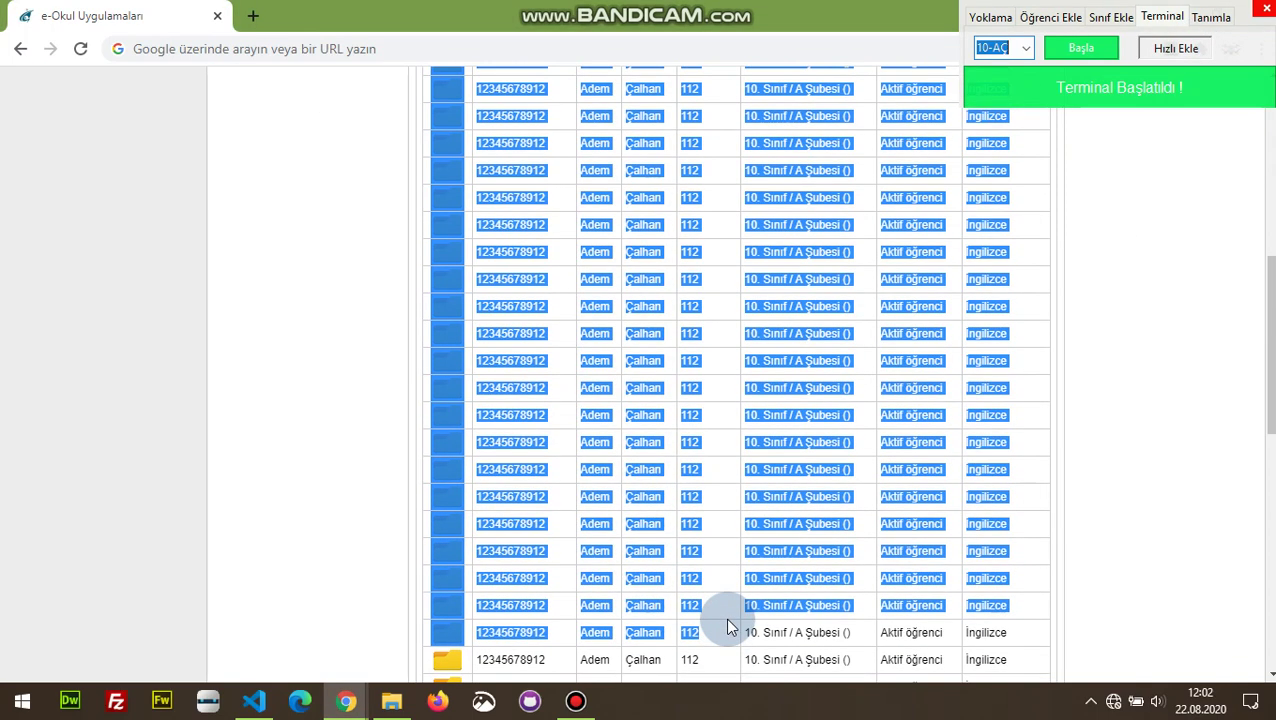
{"action": "scroll", "coordinate": [727, 627], "scroll_direction": "down", "scroll_amount": 5}
{"action": "scroll", "coordinate": [725, 617], "scroll_direction": "down", "scroll_amount": 1}
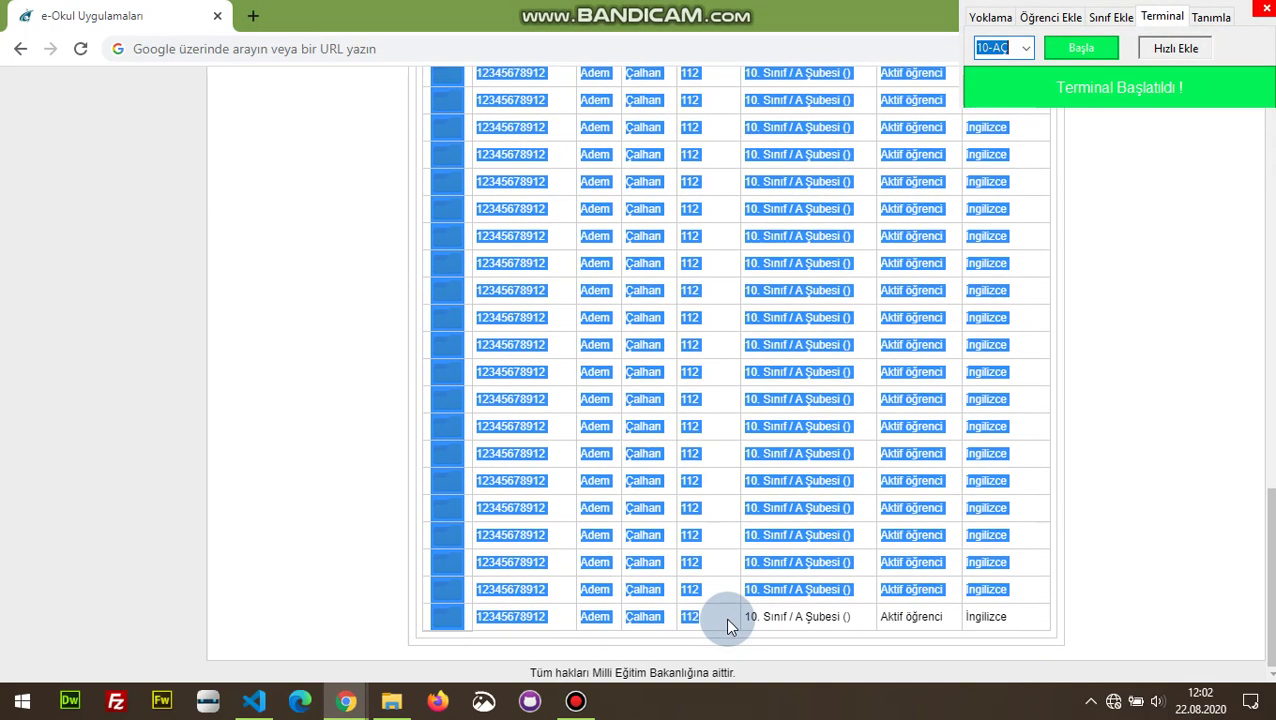
{"action": "left_click_drag", "start_coordinate": [725, 617], "coordinate": [1043, 638]}
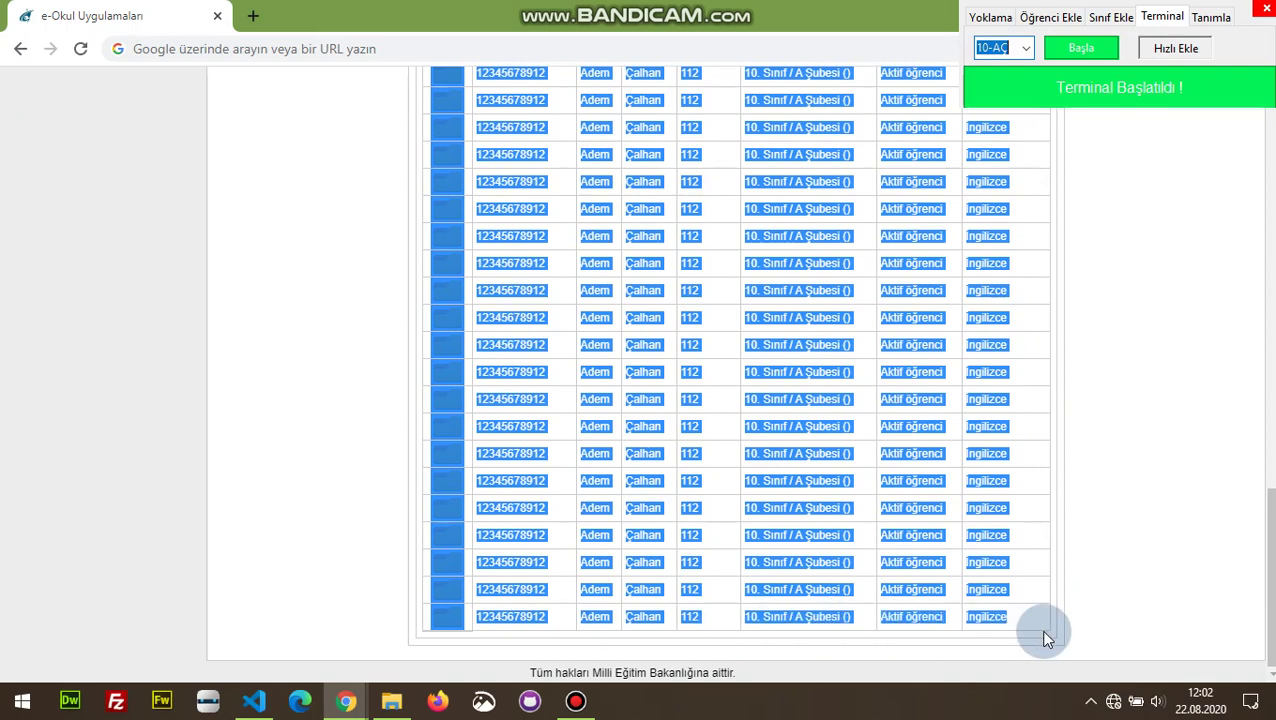
{"action": "left_click", "coordinate": [1043, 638]}
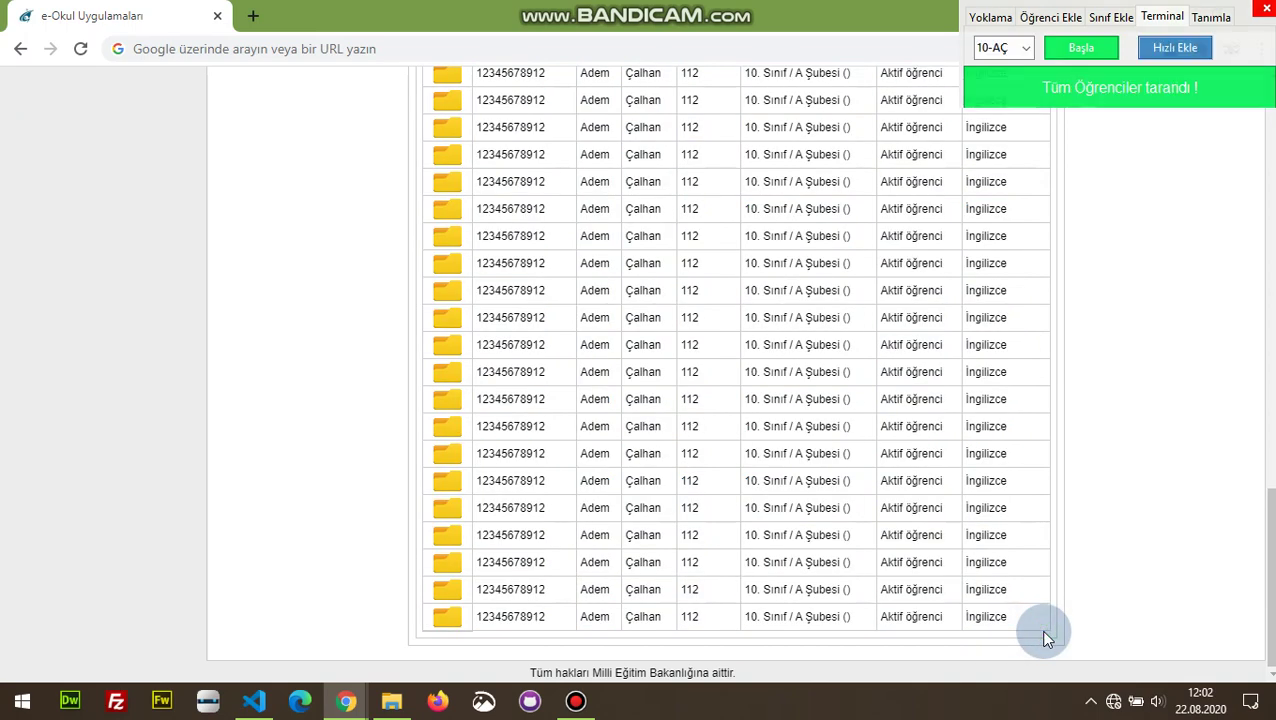
Step: Open 10-AÇ.txt from the Terminal\icon folder in Notepad
{"action": "left_click", "coordinate": [394, 701]}
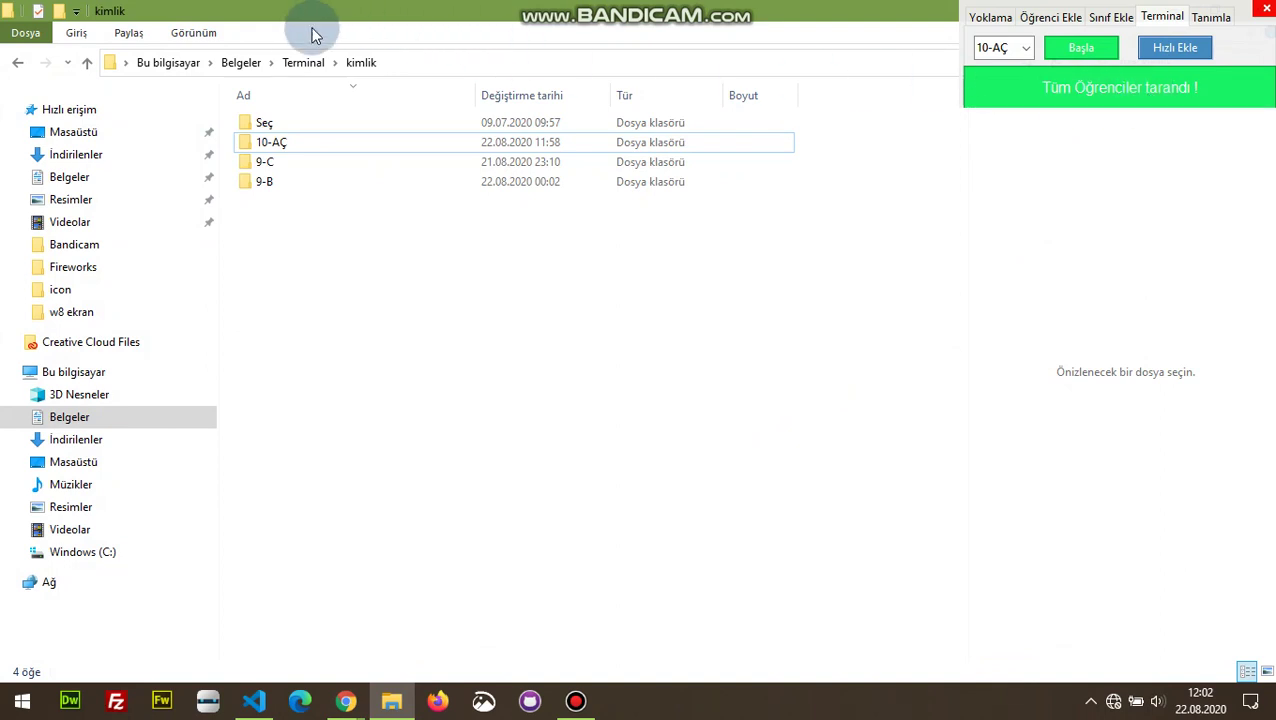
{"action": "left_click", "coordinate": [300, 63]}
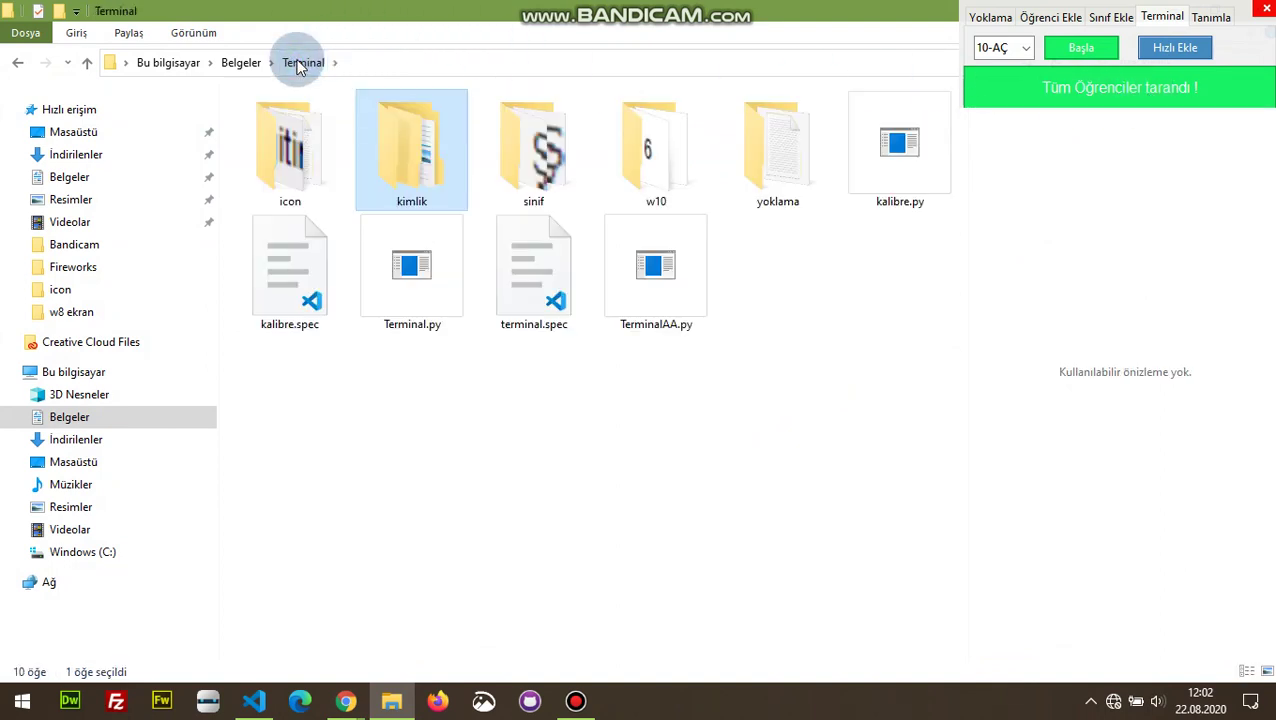
{"action": "double_click", "coordinate": [299, 120]}
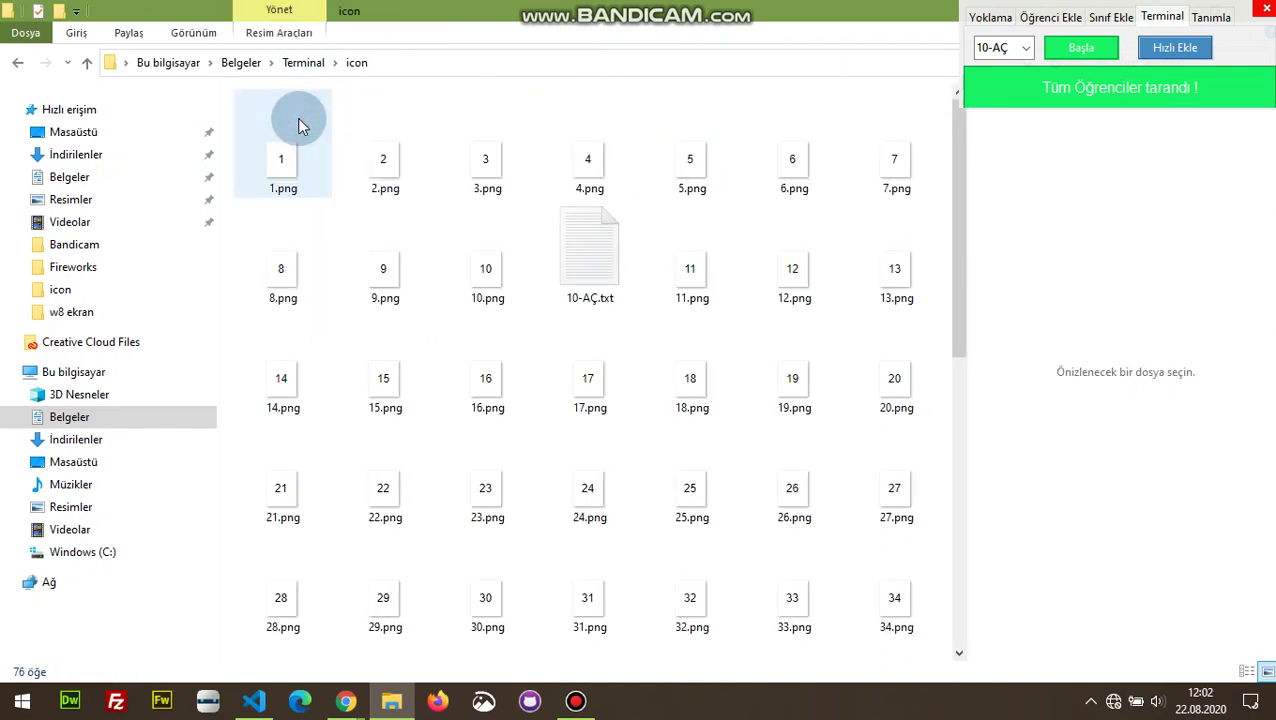
{"action": "left_click", "coordinate": [595, 276]}
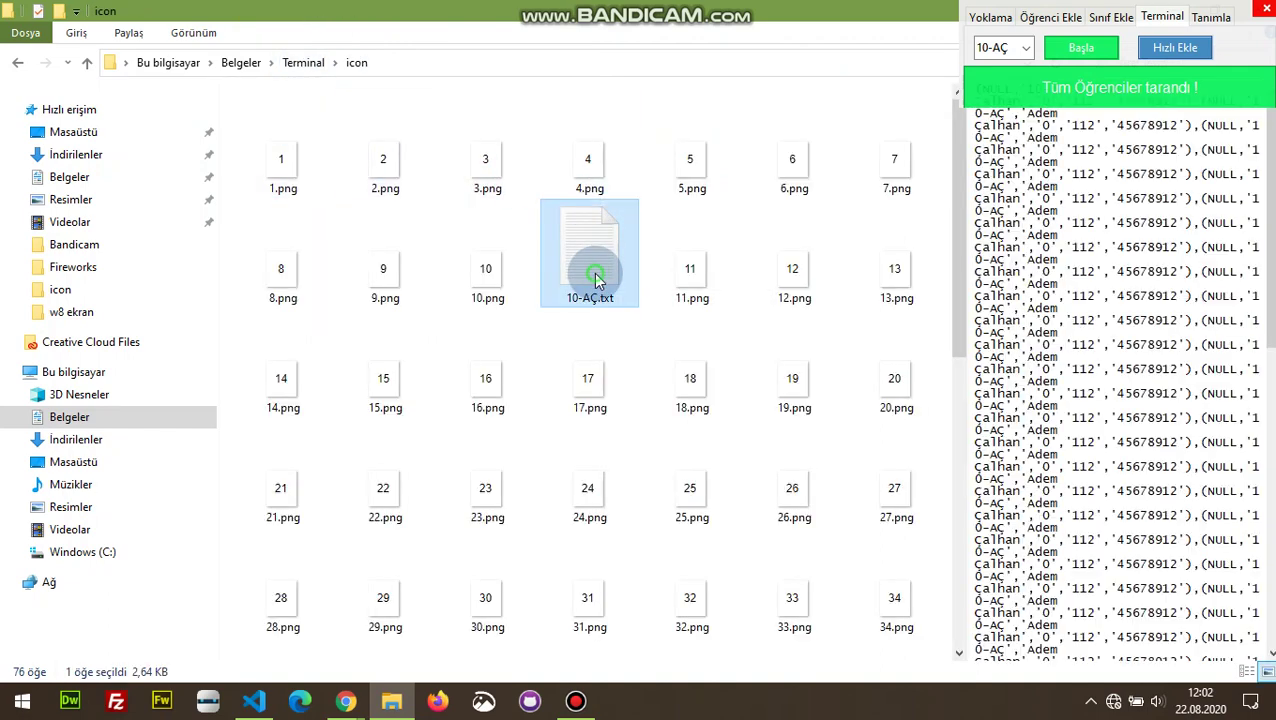
{"action": "double_click", "coordinate": [593, 272]}
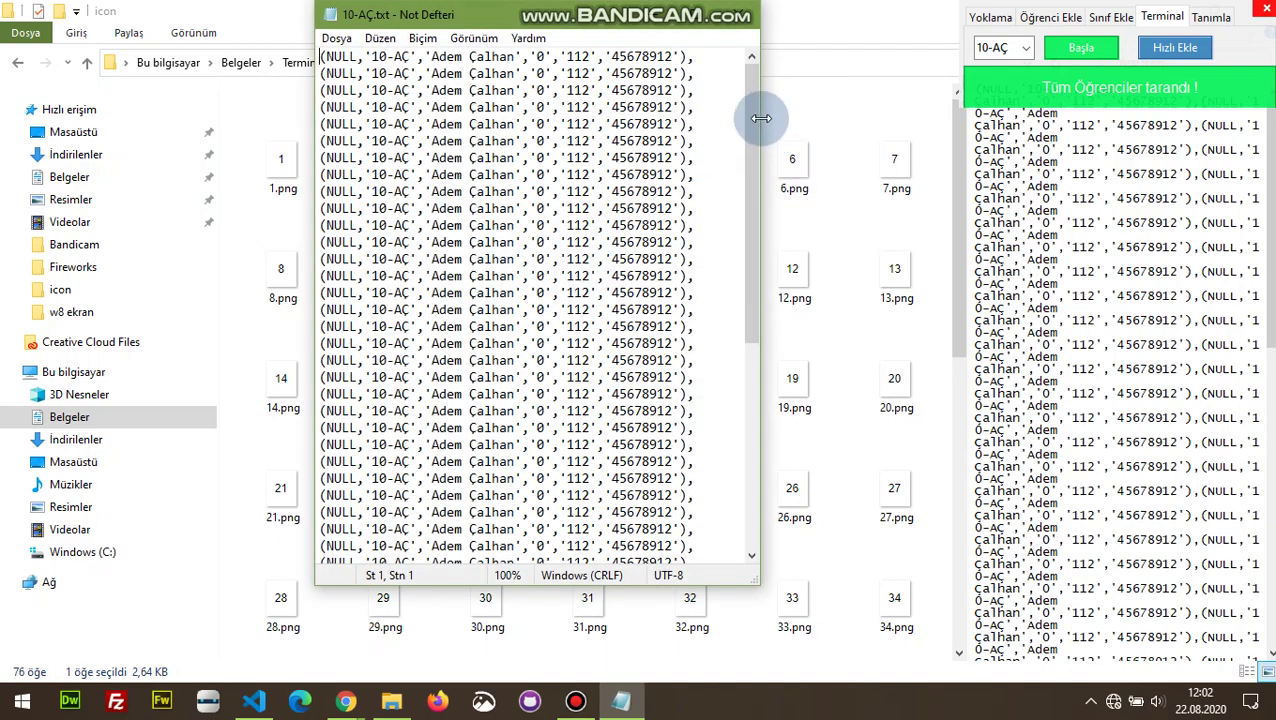
{"action": "left_click_drag", "start_coordinate": [751, 110], "coordinate": [749, 421]}
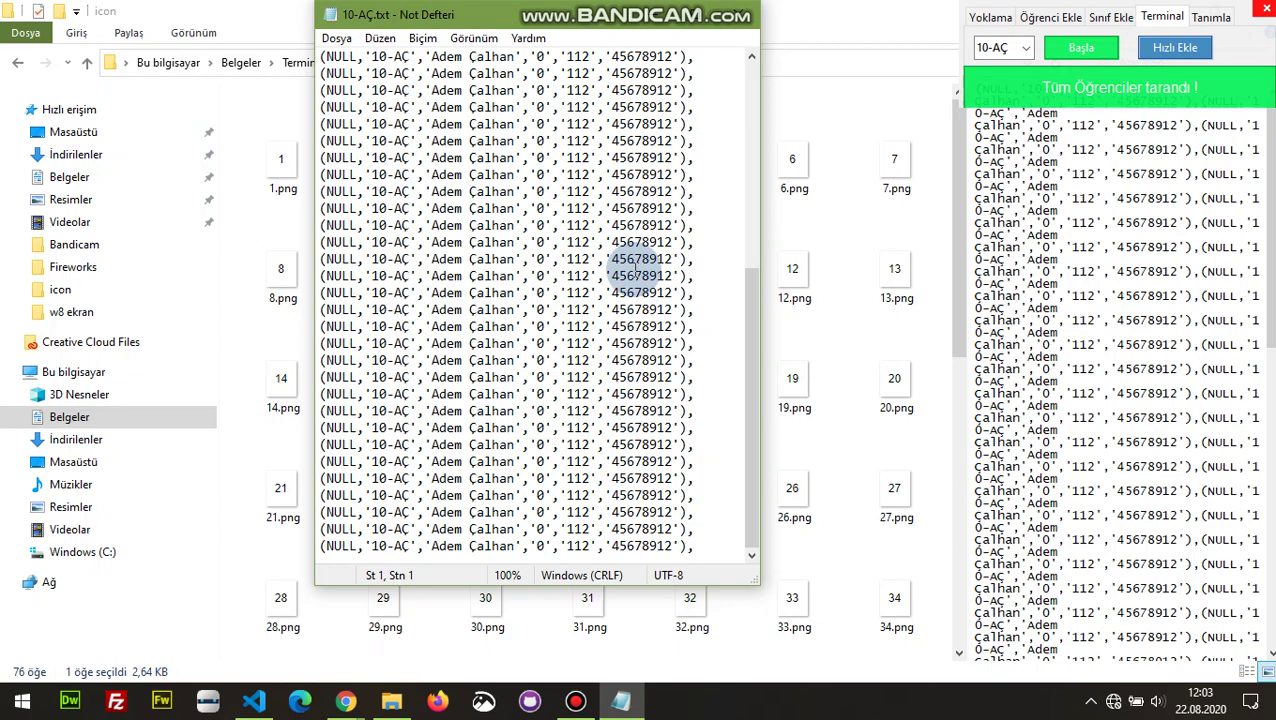
{"action": "mouse_move", "coordinate": [345, 702]}
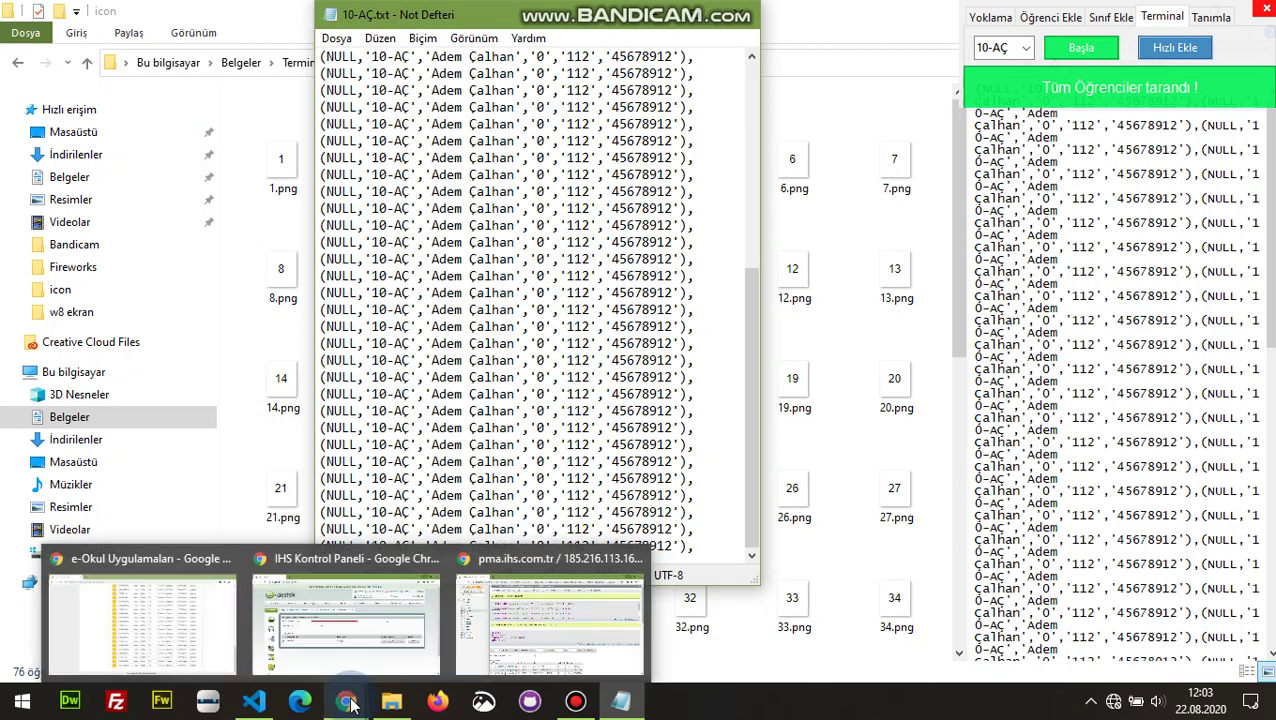
Step: Return to the e-Okul results and highlight the last digits of a student's T.C. Kimlik No
{"action": "left_click", "coordinate": [218, 607]}
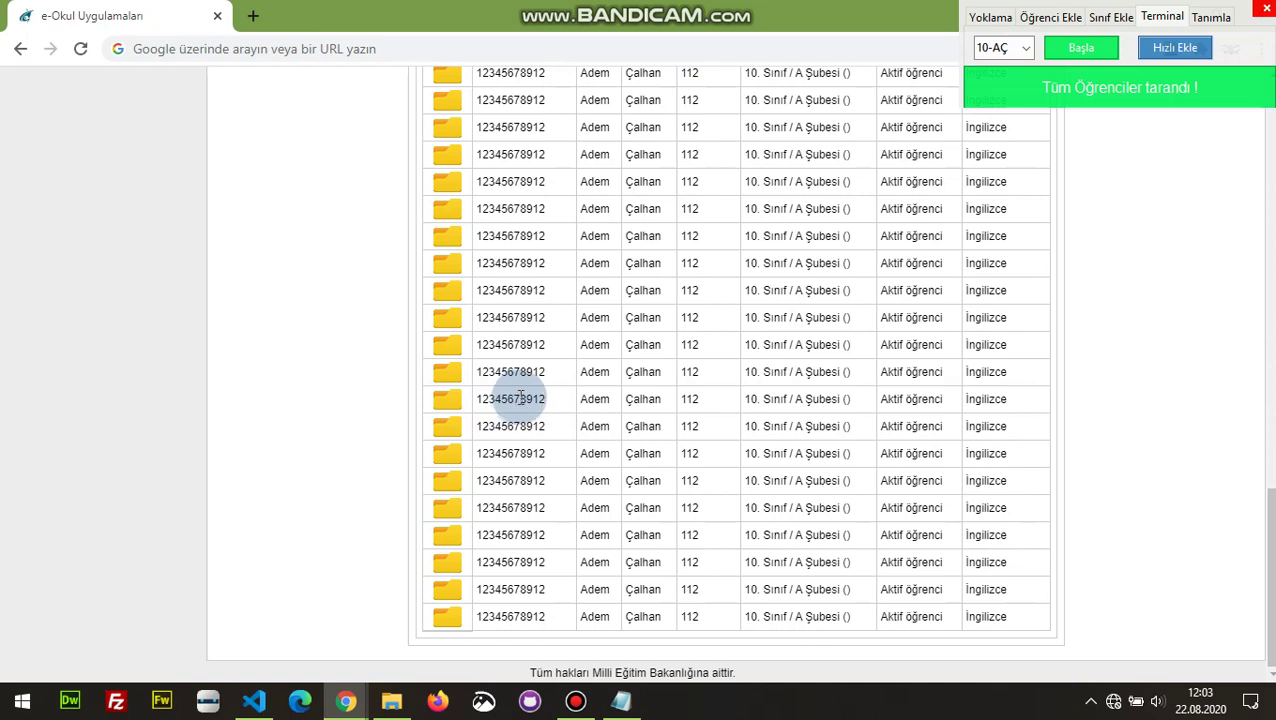
{"action": "left_click_drag", "start_coordinate": [552, 405], "coordinate": [494, 401]}
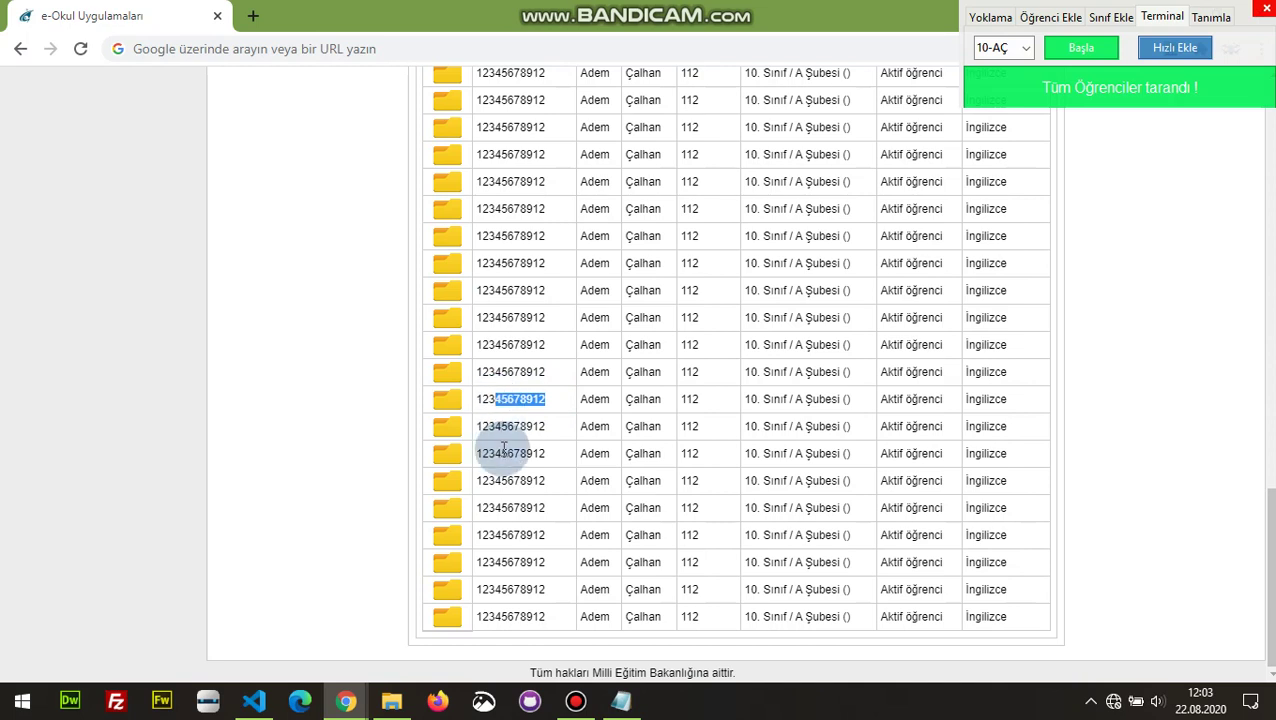
{"action": "mouse_move", "coordinate": [621, 701]}
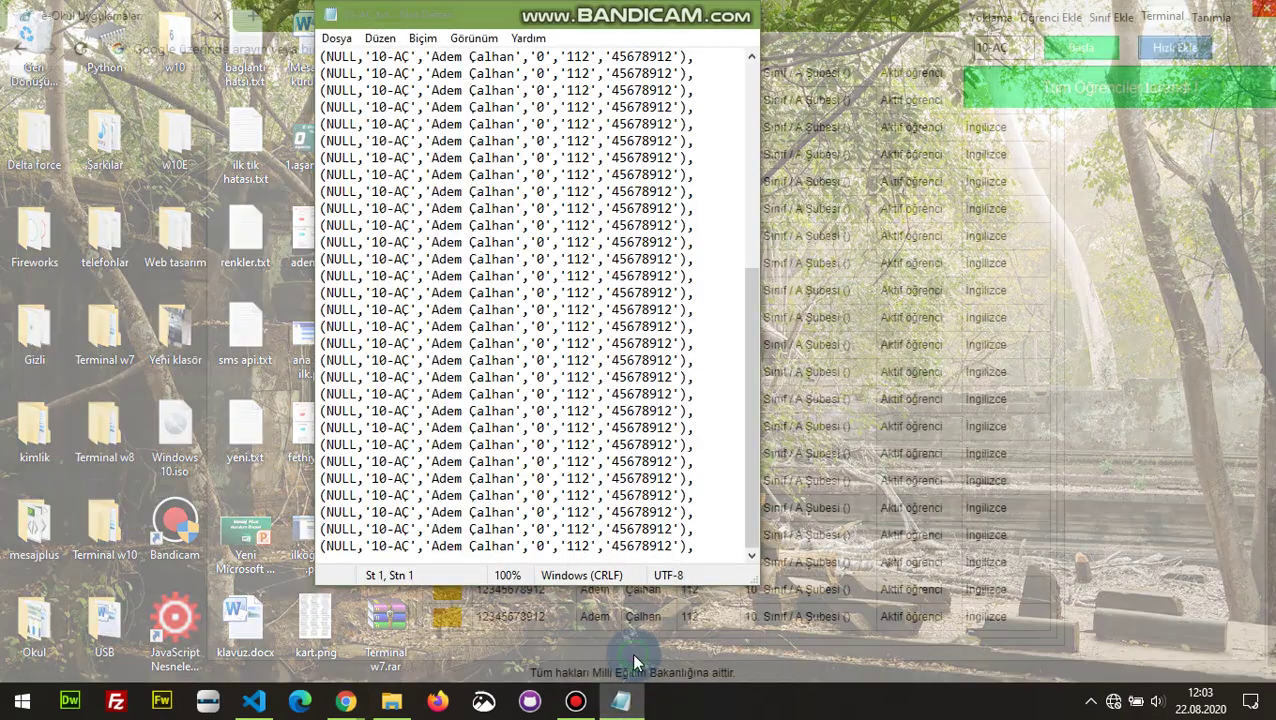
Step: Bring 10-AÇ.txt forward, mark ID values at the top, and show the Sınıf Ekle controls
{"action": "left_click", "coordinate": [631, 652]}
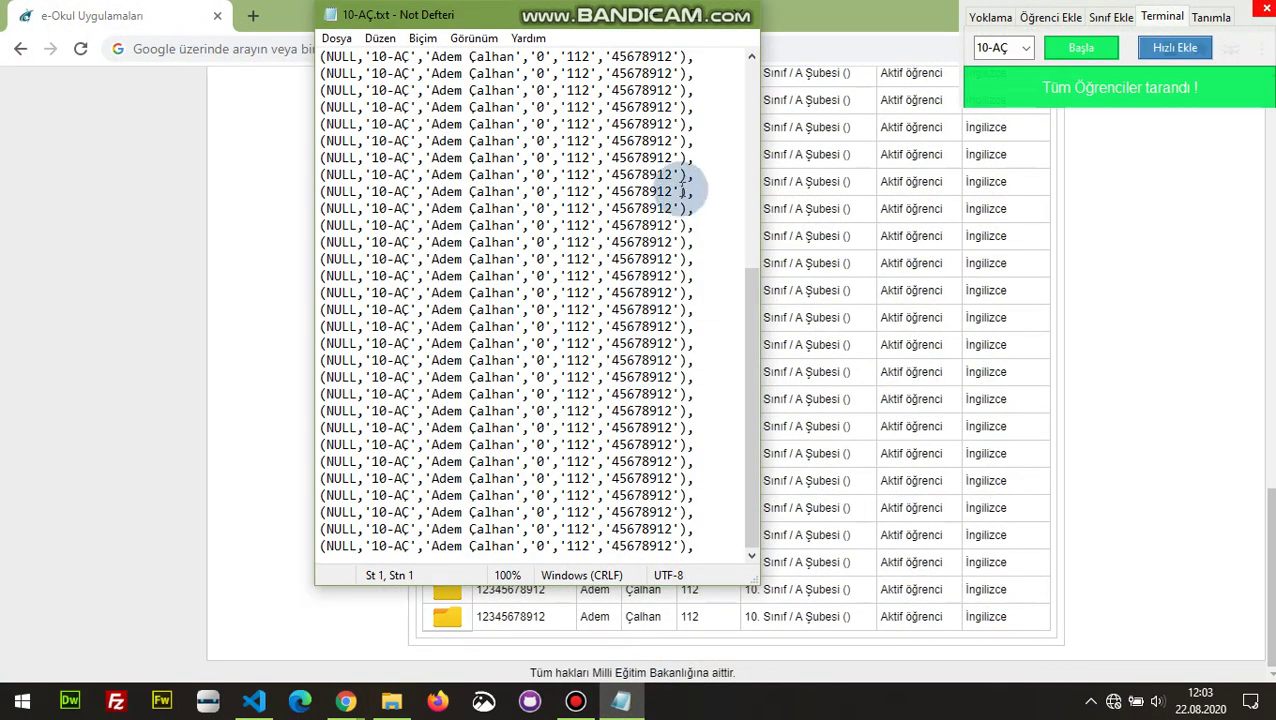
{"action": "scroll", "coordinate": [683, 190], "scroll_direction": "up", "scroll_amount": 15}
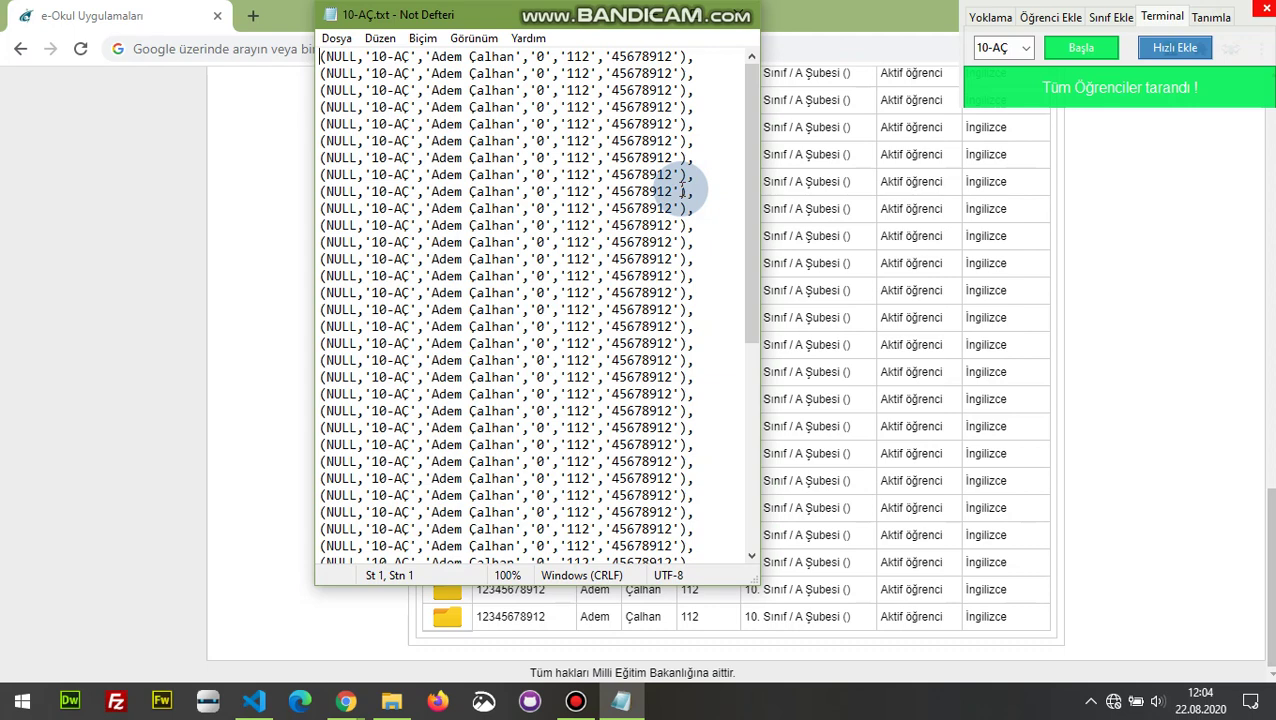
{"action": "left_click_drag", "start_coordinate": [682, 190], "coordinate": [720, 157]}
{"action": "left_click", "coordinate": [706, 157]}
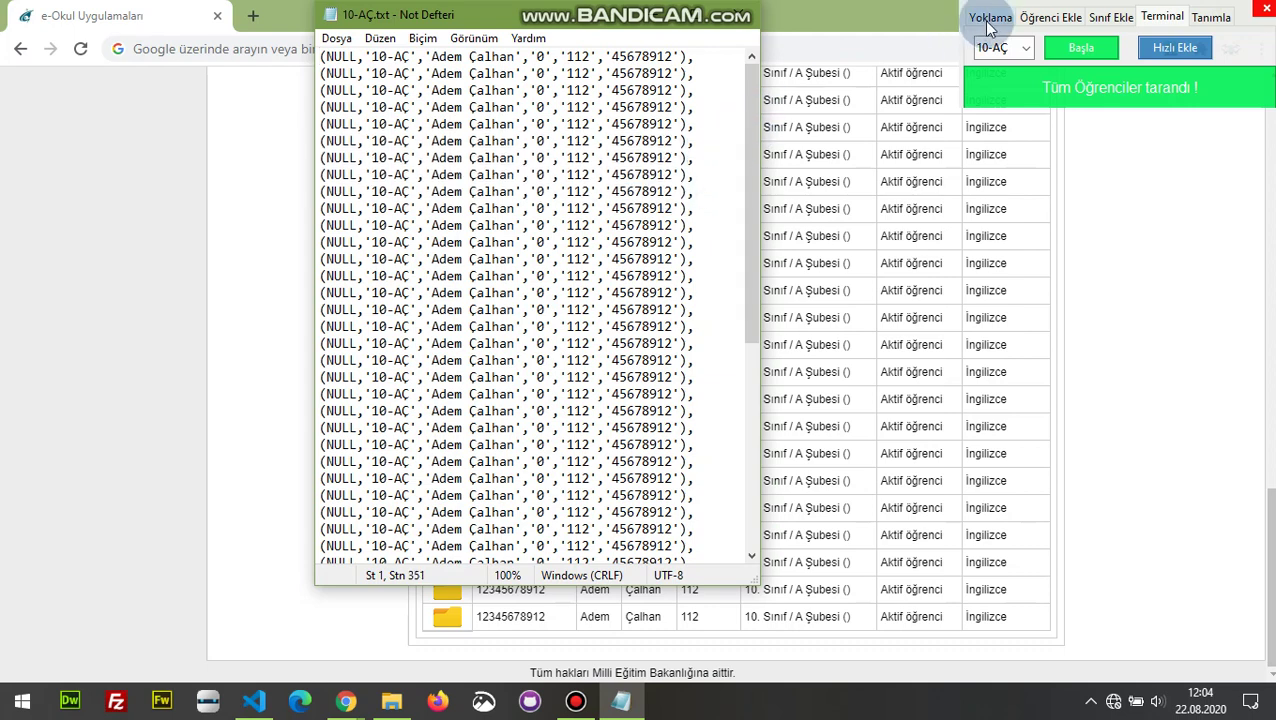
{"action": "left_click", "coordinate": [1110, 17]}
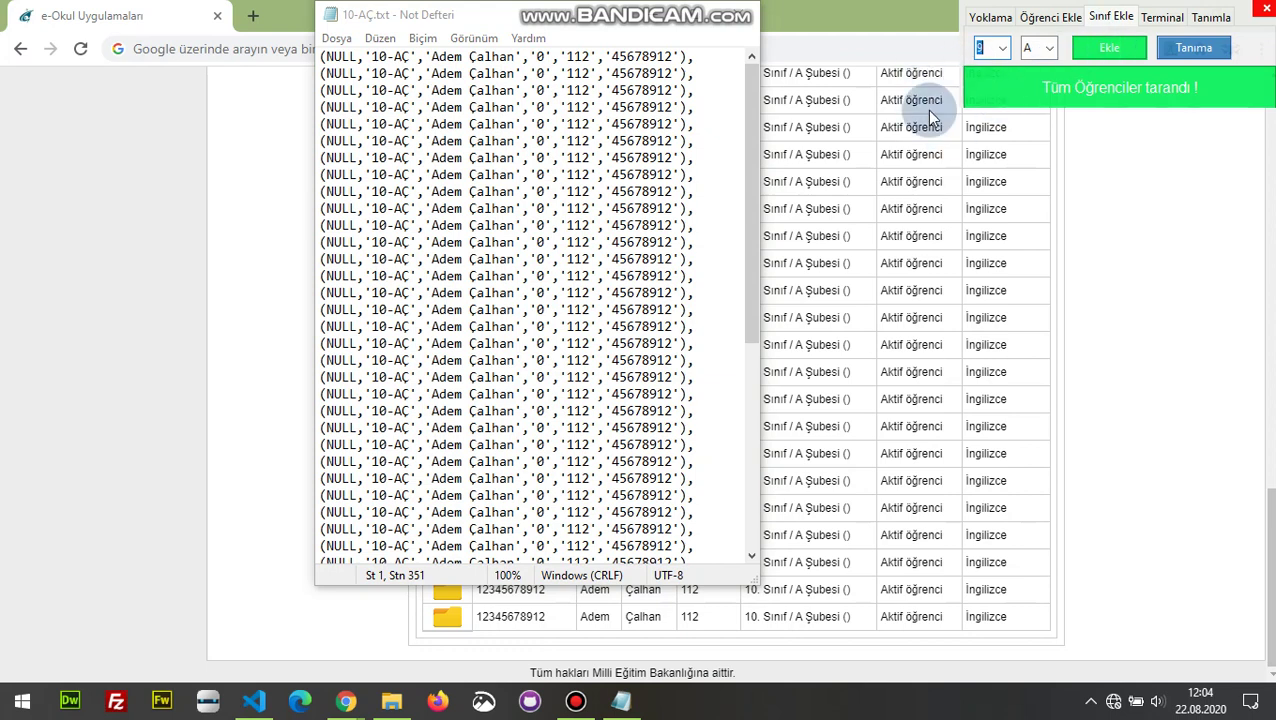